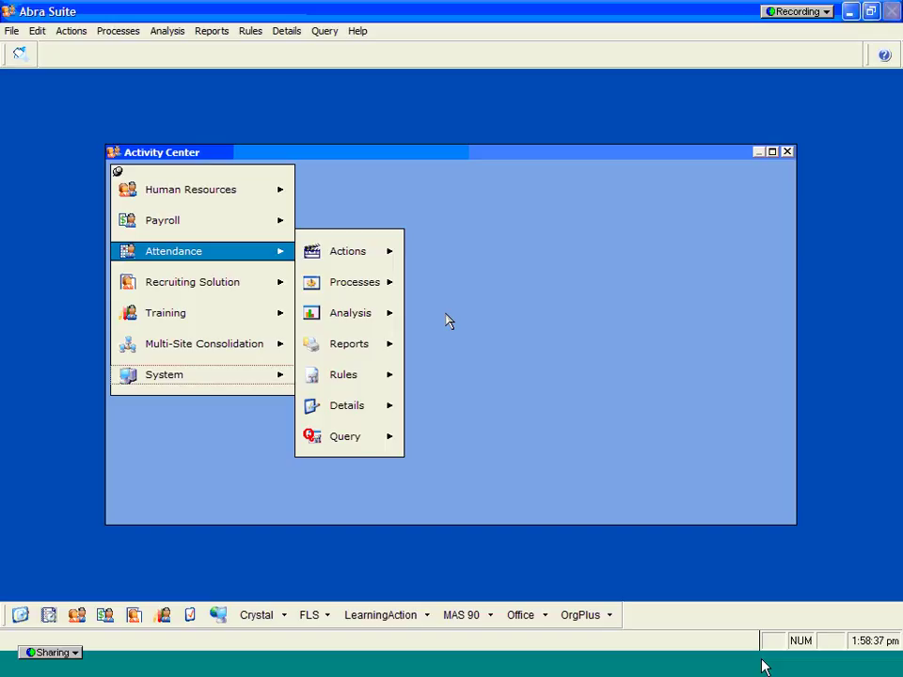
Step: Open the attendance plan rules and bring up the details of the Executive Vacation Plan (VAC-EXC)
click(356, 377)
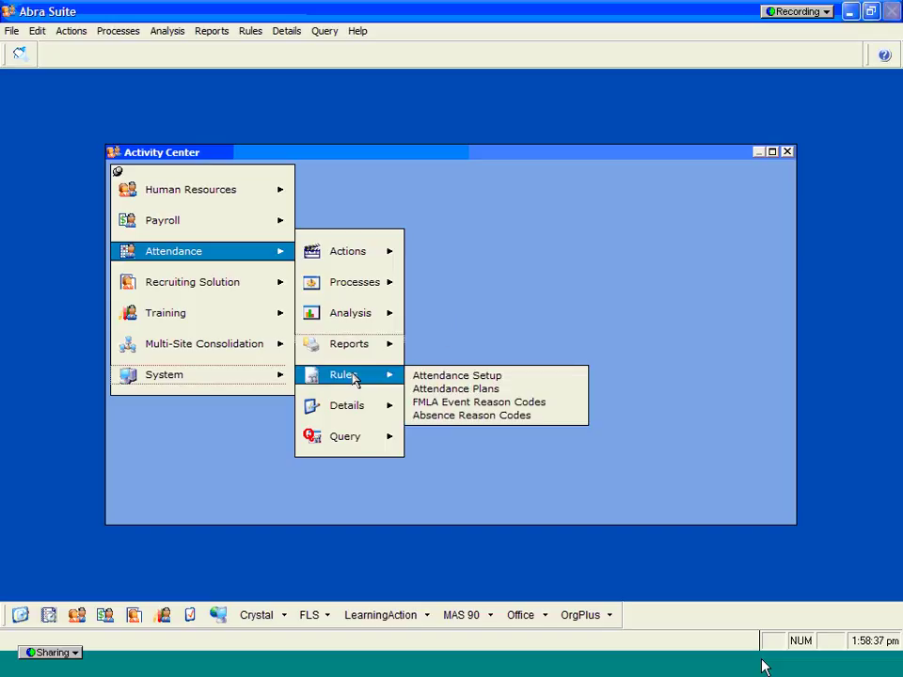
click(428, 389)
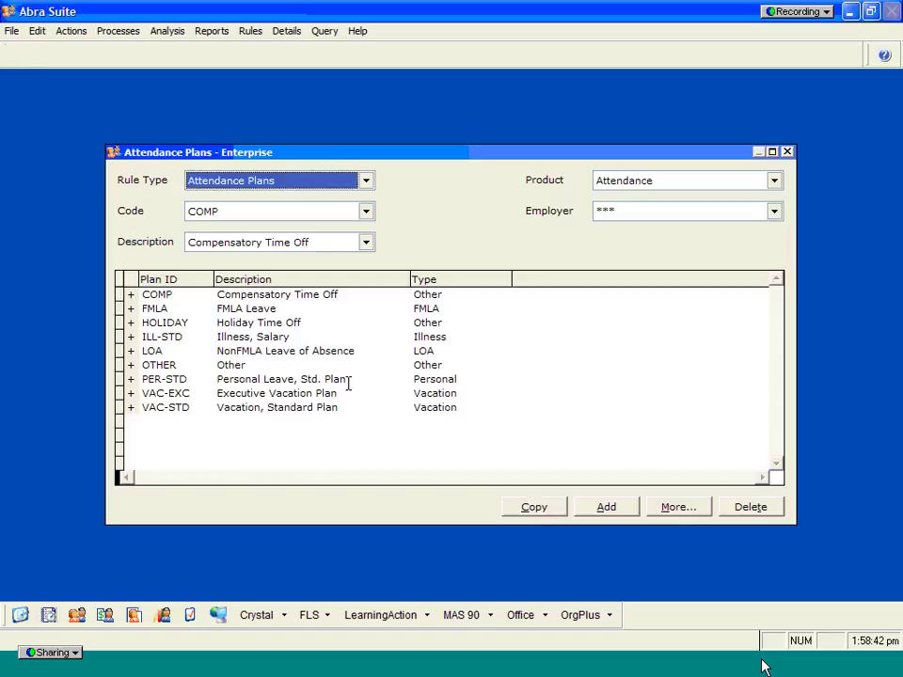
click(178, 394)
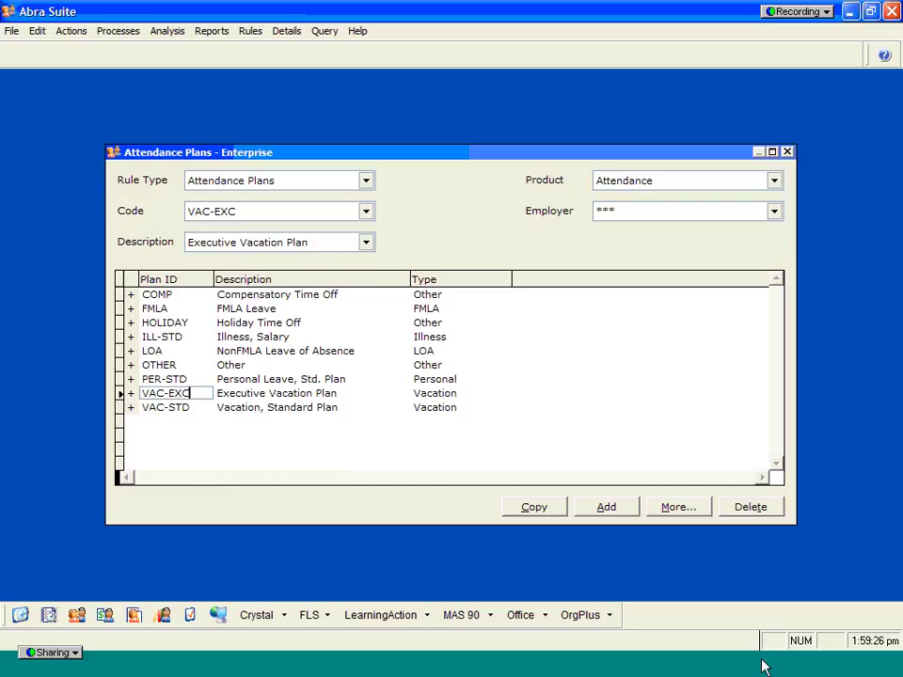
click(673, 508)
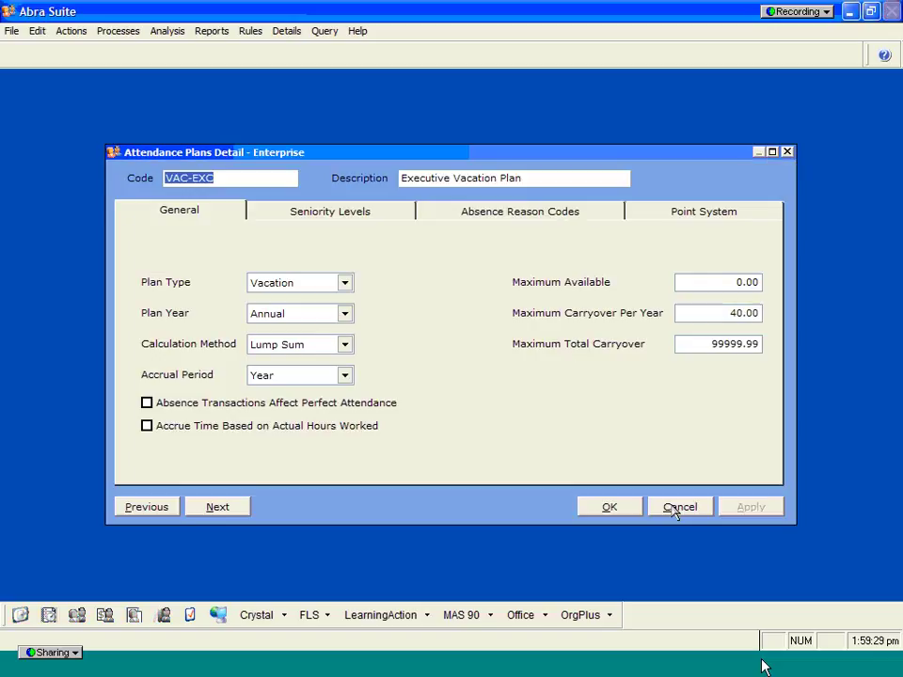
Step: Review the available plan type, plan year and calculation method options of the Executive Vacation Plan
click(345, 284)
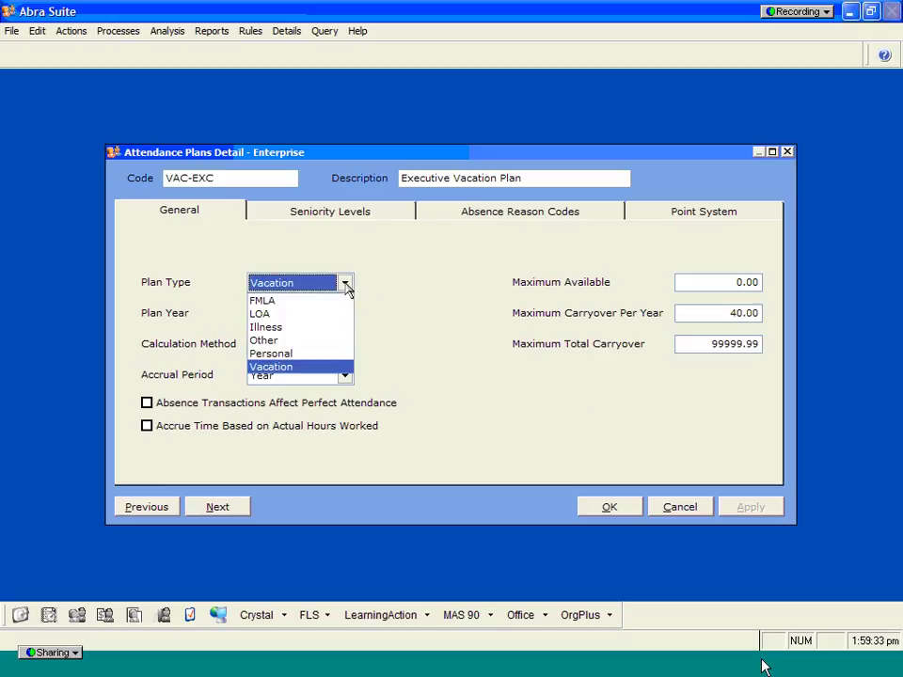
click(346, 285)
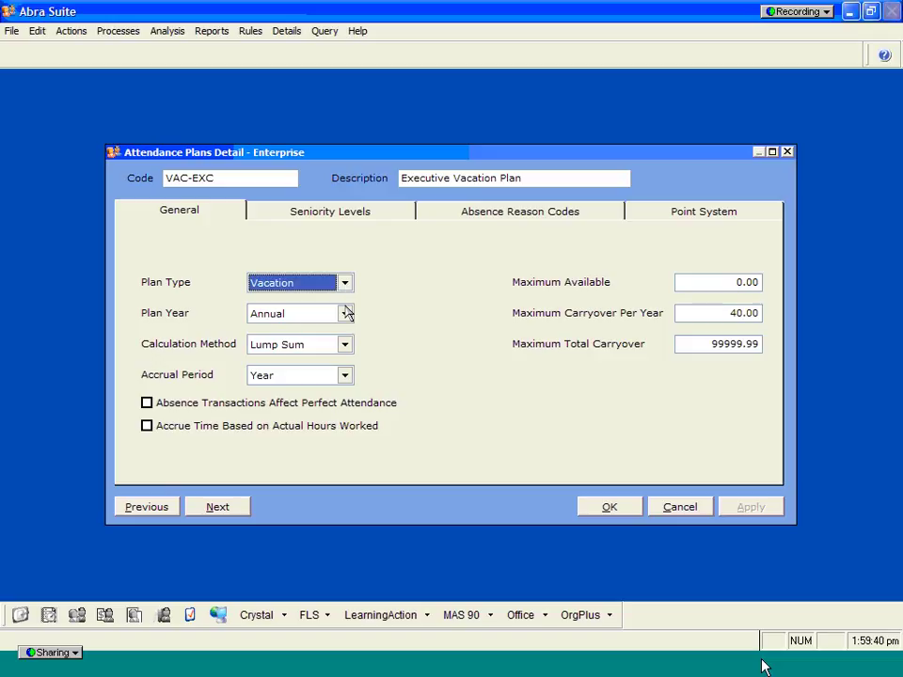
click(346, 313)
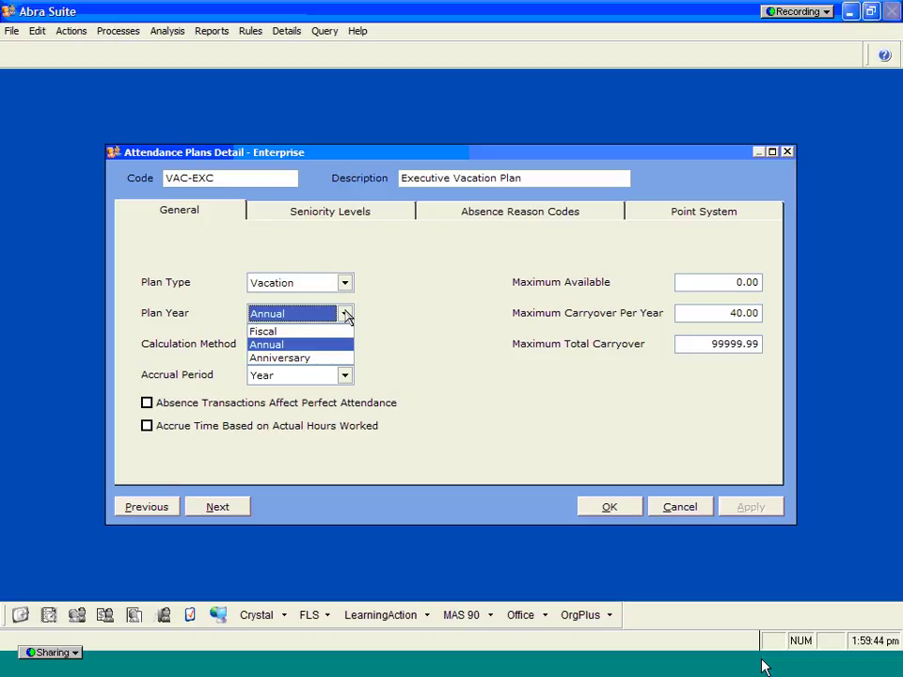
click(458, 342)
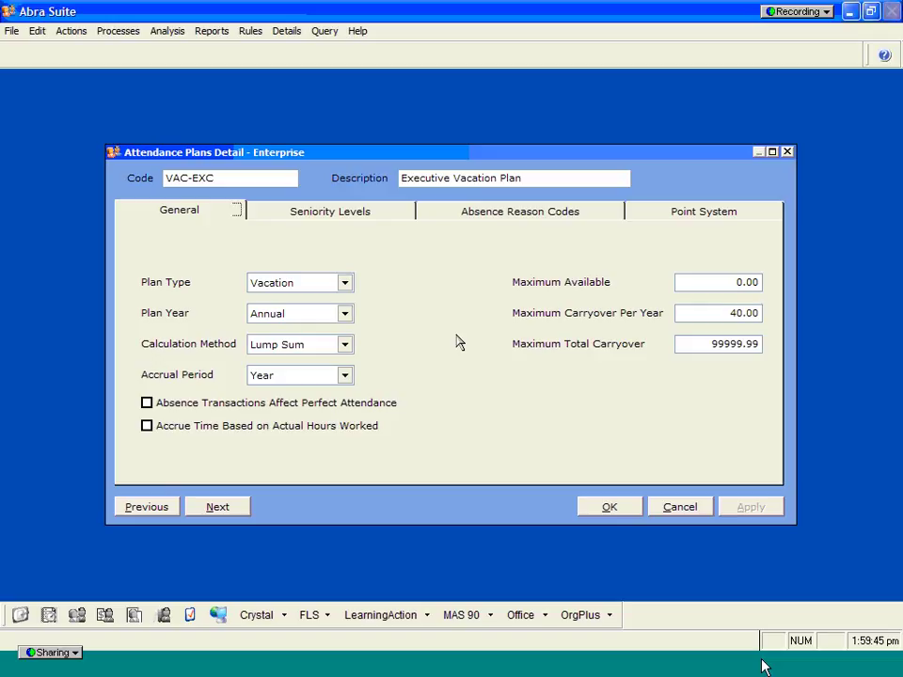
click(346, 346)
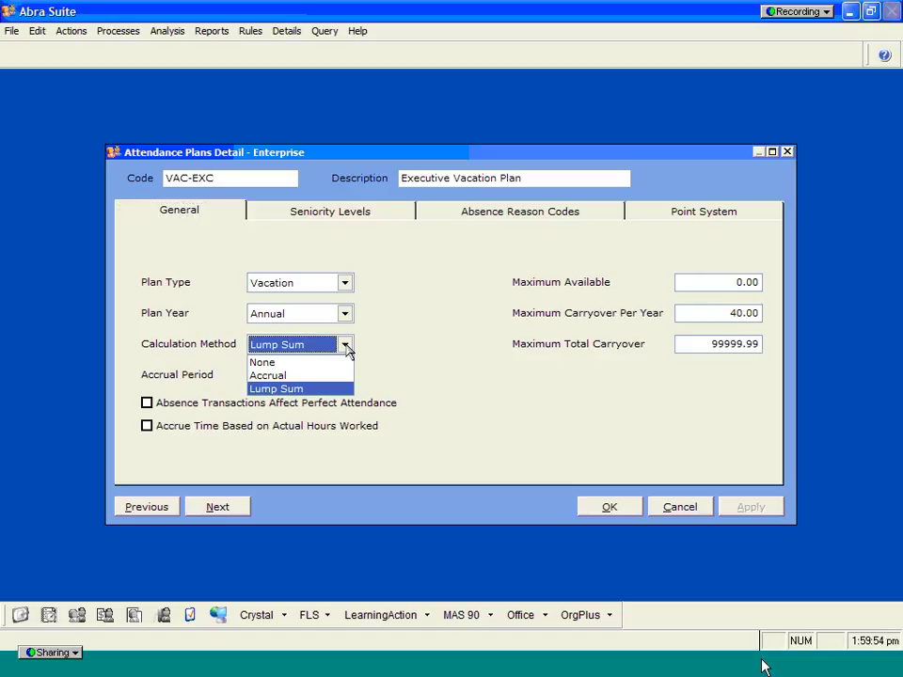
click(346, 345)
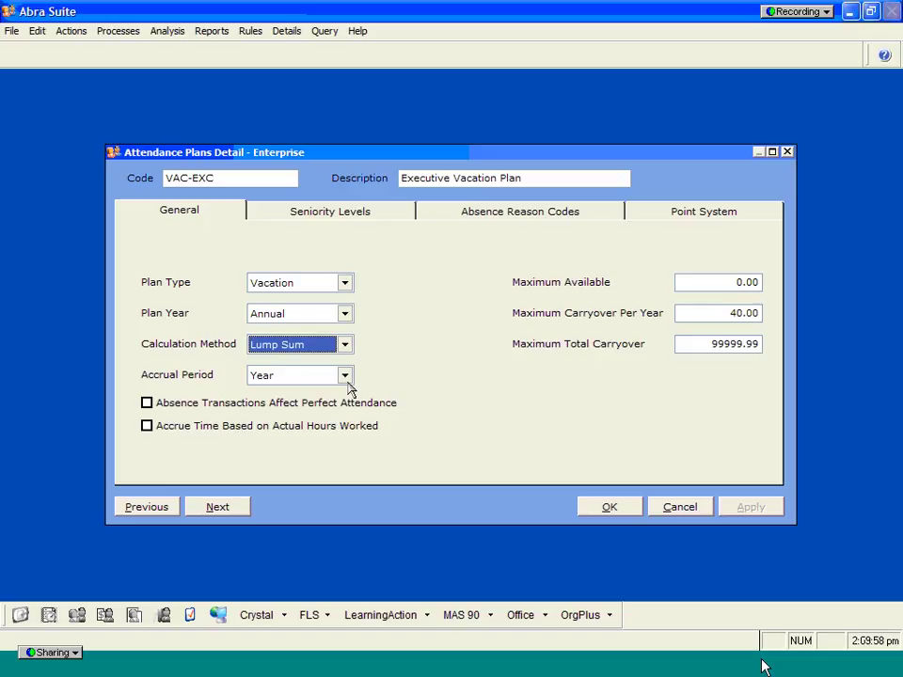
Step: Check the accrual period options and try the Accrual calculation method, restoring Lump Sum
click(345, 380)
click(346, 380)
click(345, 346)
click(311, 389)
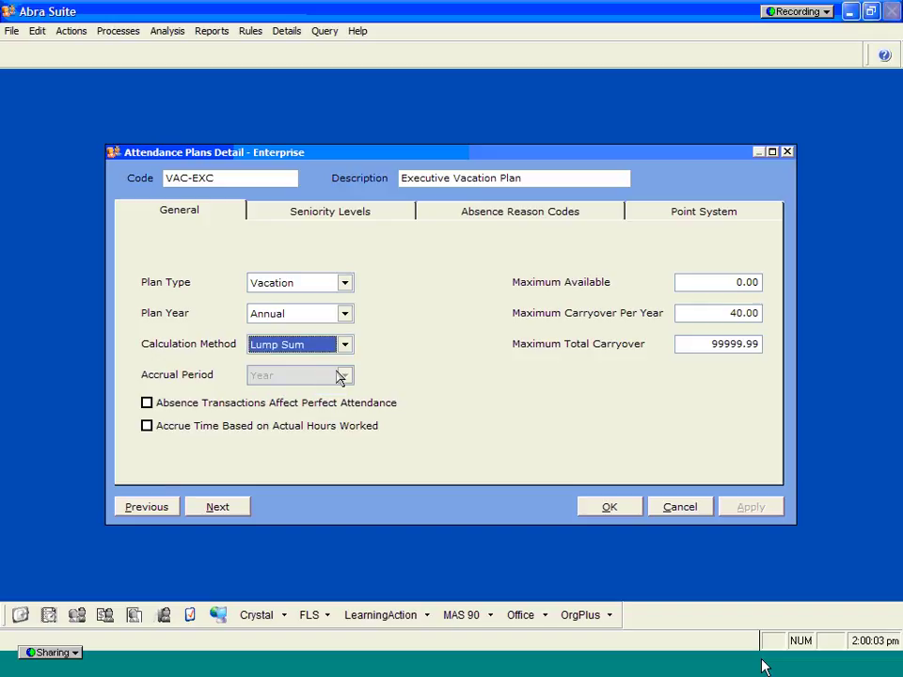
key(Up)
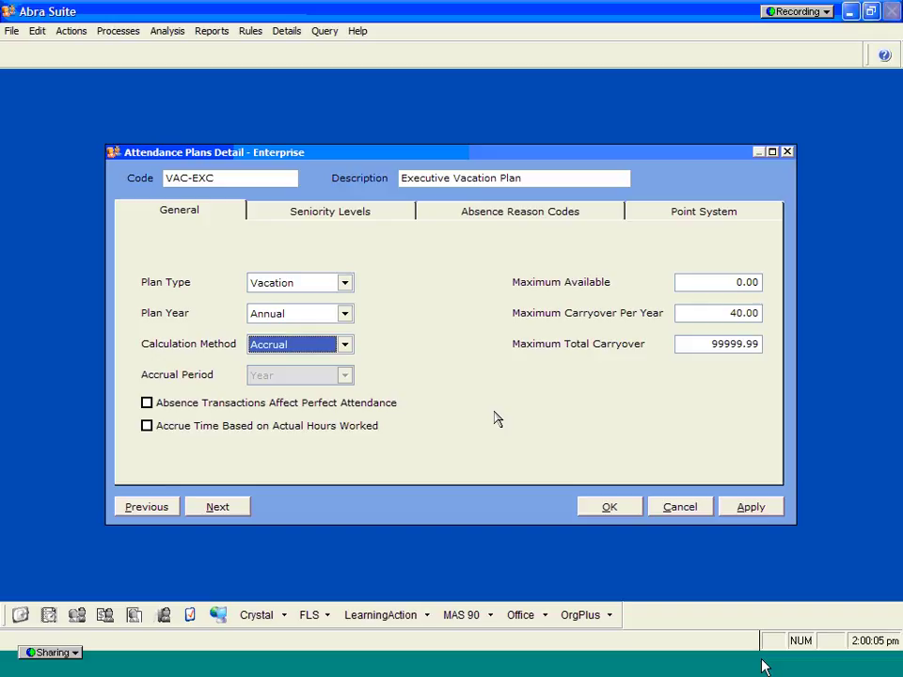
click(346, 346)
click(343, 389)
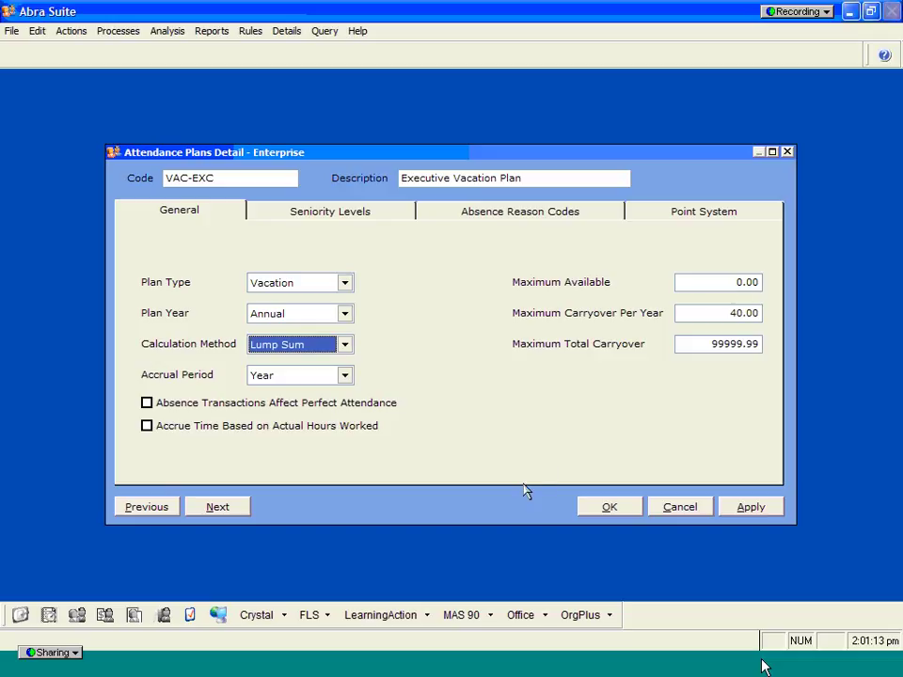
Step: Examine the plan's seniority levels, absence reason codes and point system, and close the attendance plans without saving changes
click(369, 213)
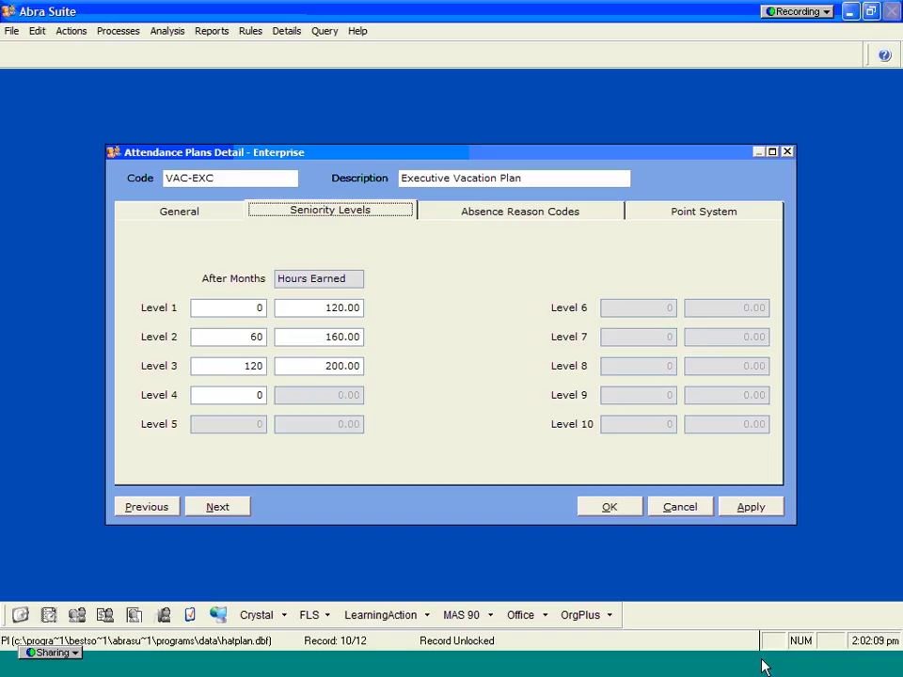
click(534, 214)
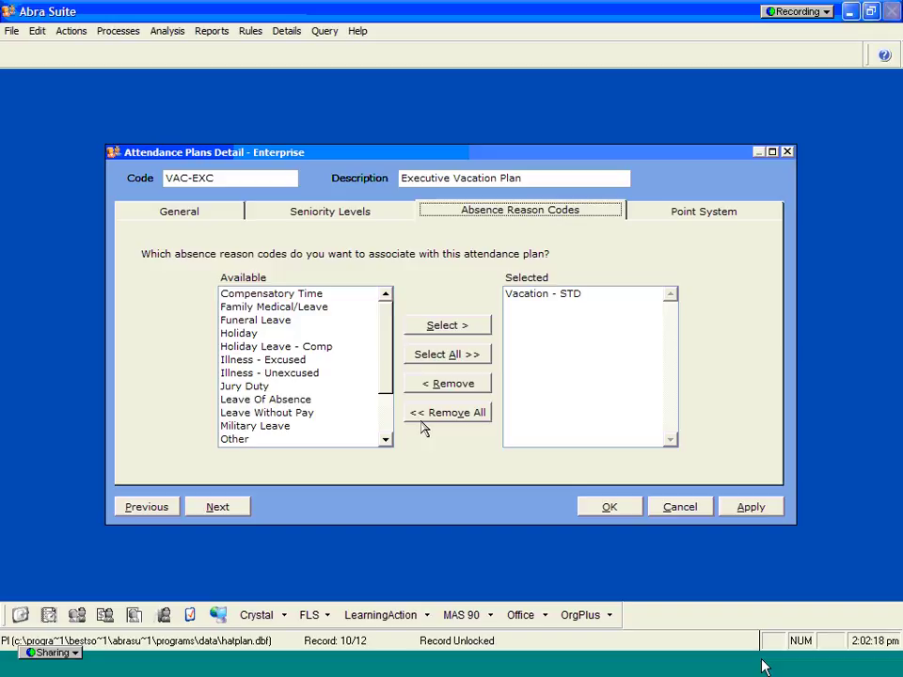
click(706, 217)
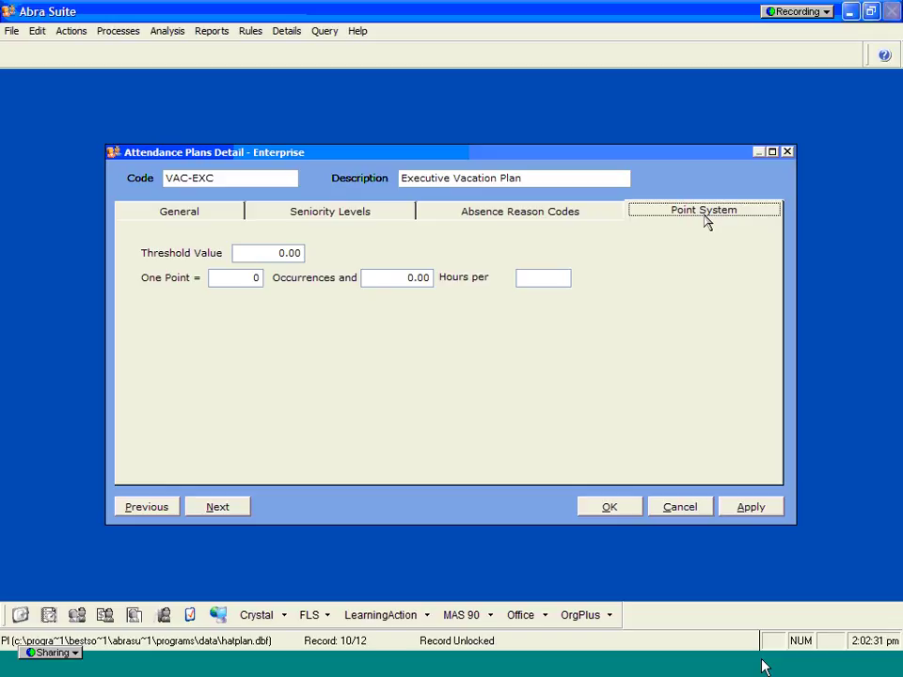
click(679, 511)
click(544, 383)
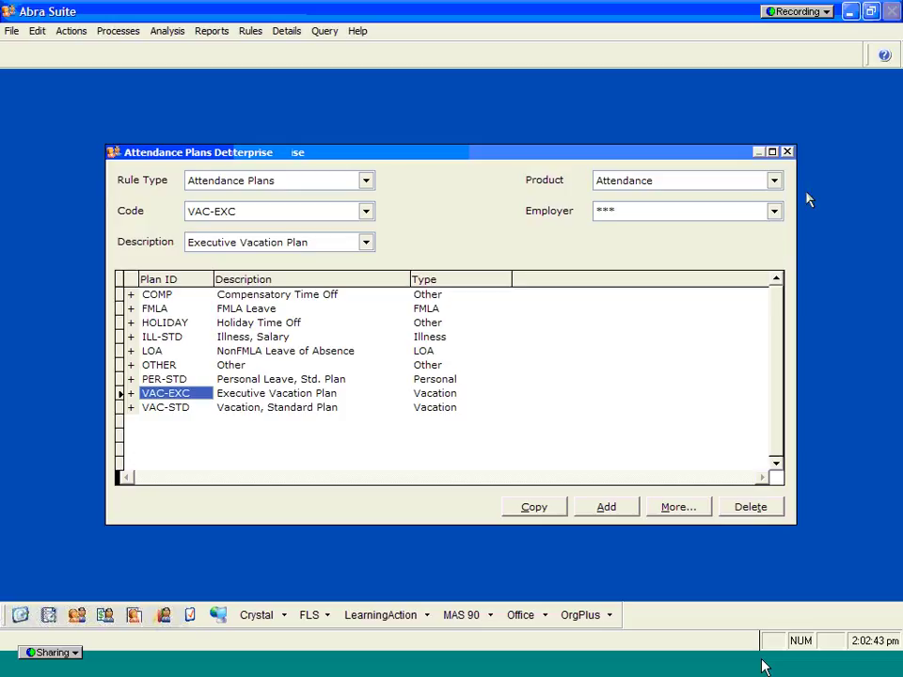
click(788, 152)
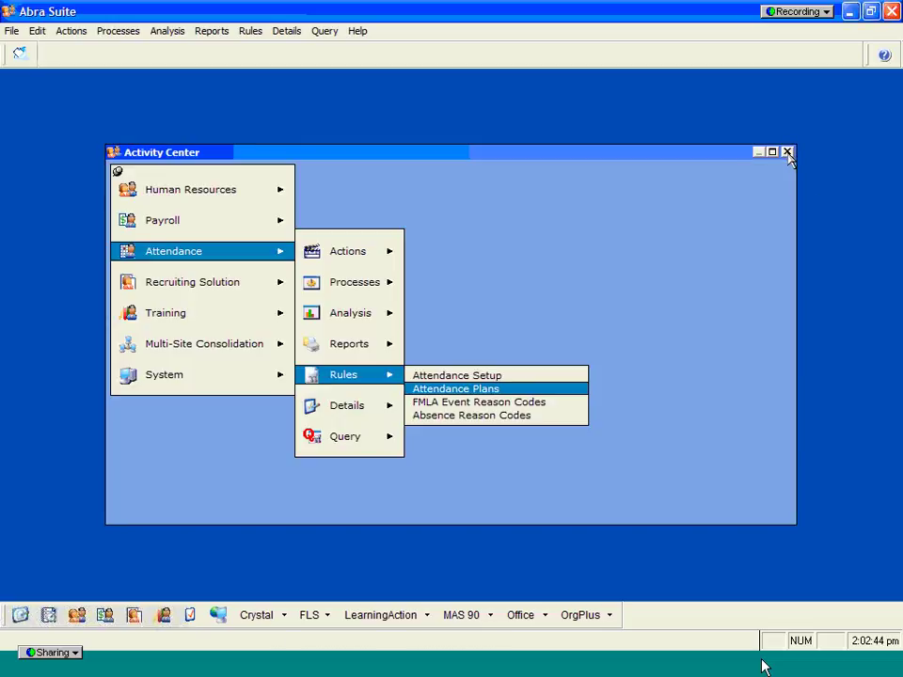
Step: Open the attendance summary for the first listed active employee and view their Executive Vacation Plan details
mouse_move(365, 414)
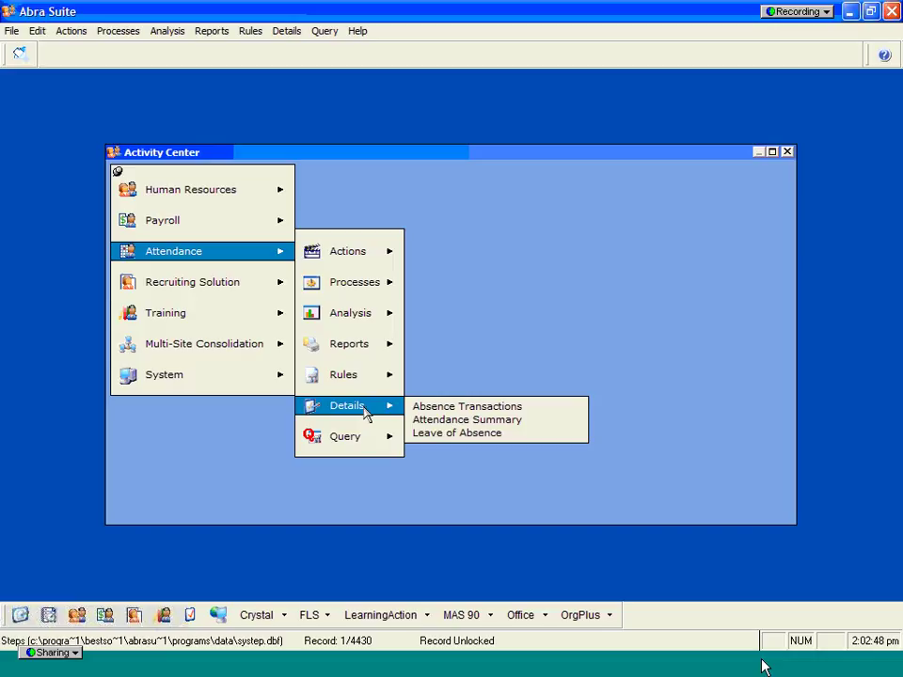
click(429, 420)
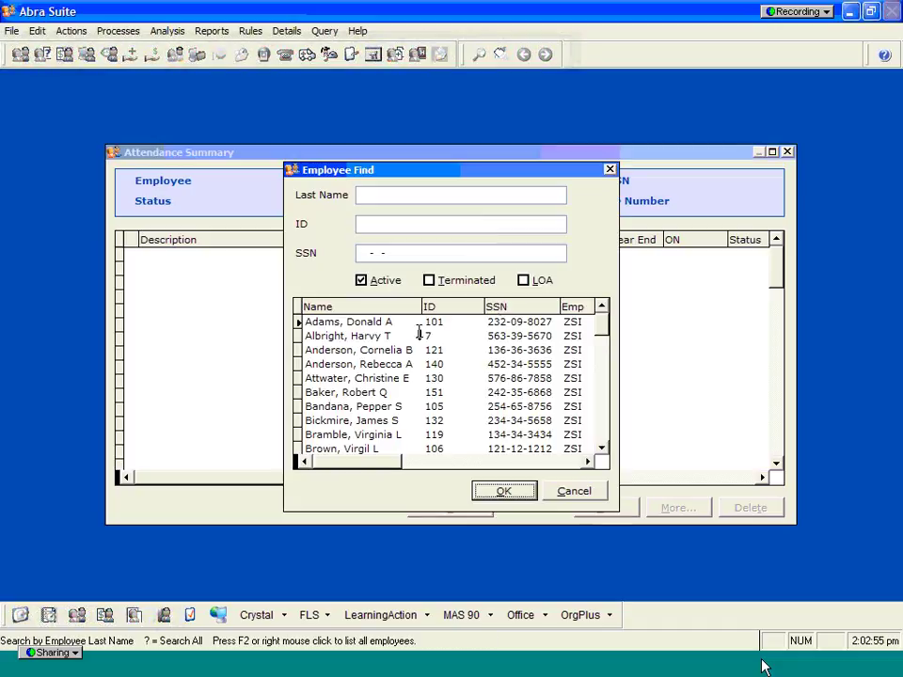
click(505, 492)
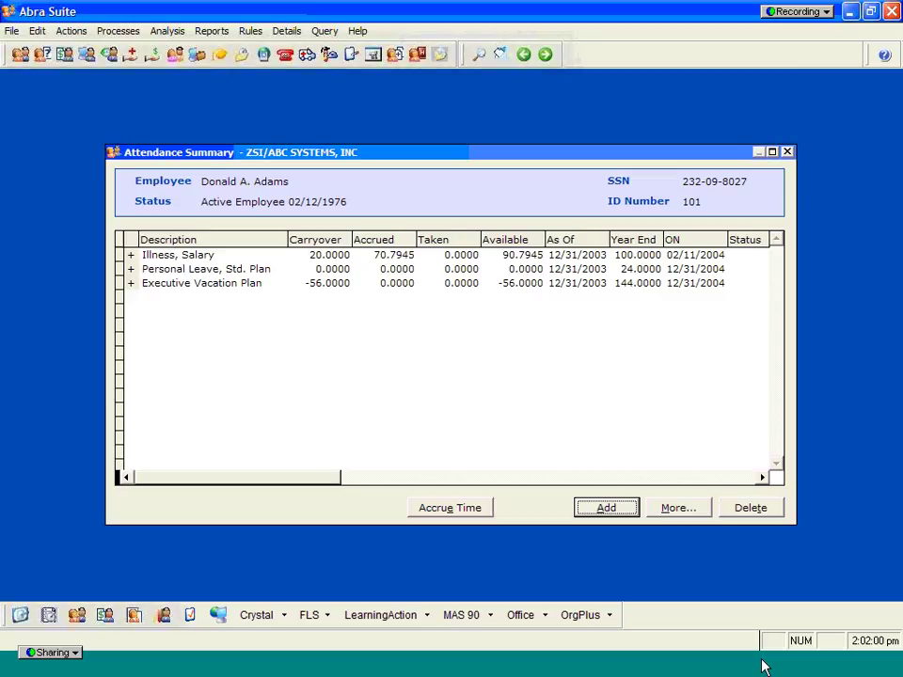
click(231, 283)
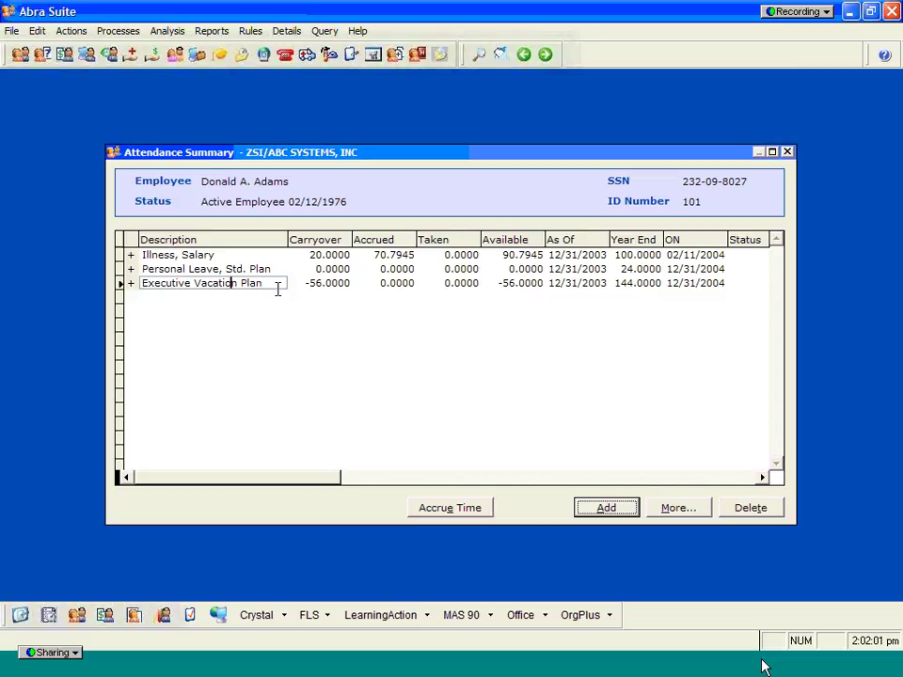
click(664, 508)
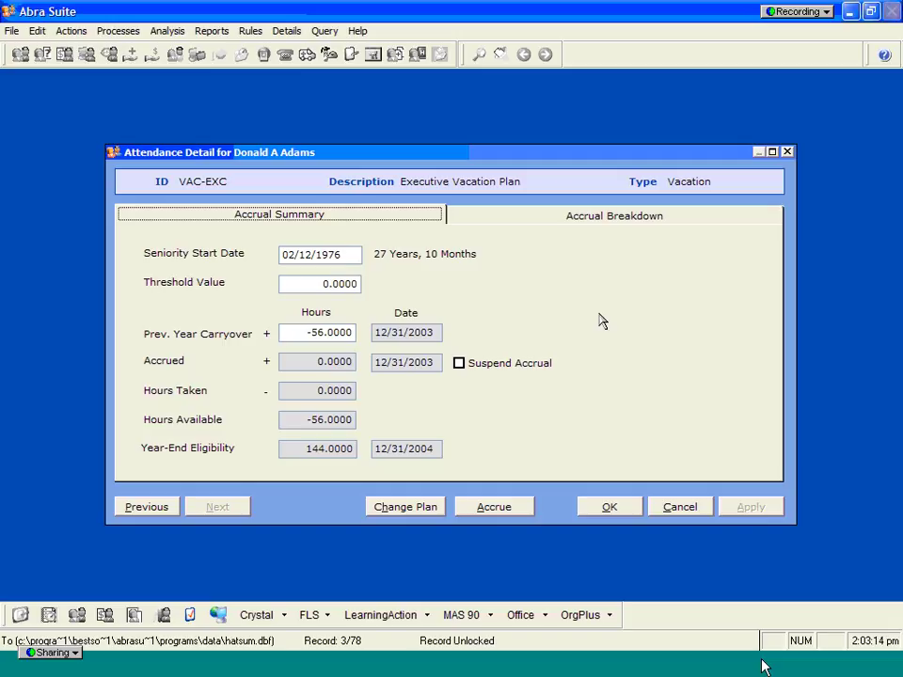
Step: Check the accrue-through date prompt and the accrual breakdown for the employee's vacation plan, and close the attendance summary without accruing
click(495, 509)
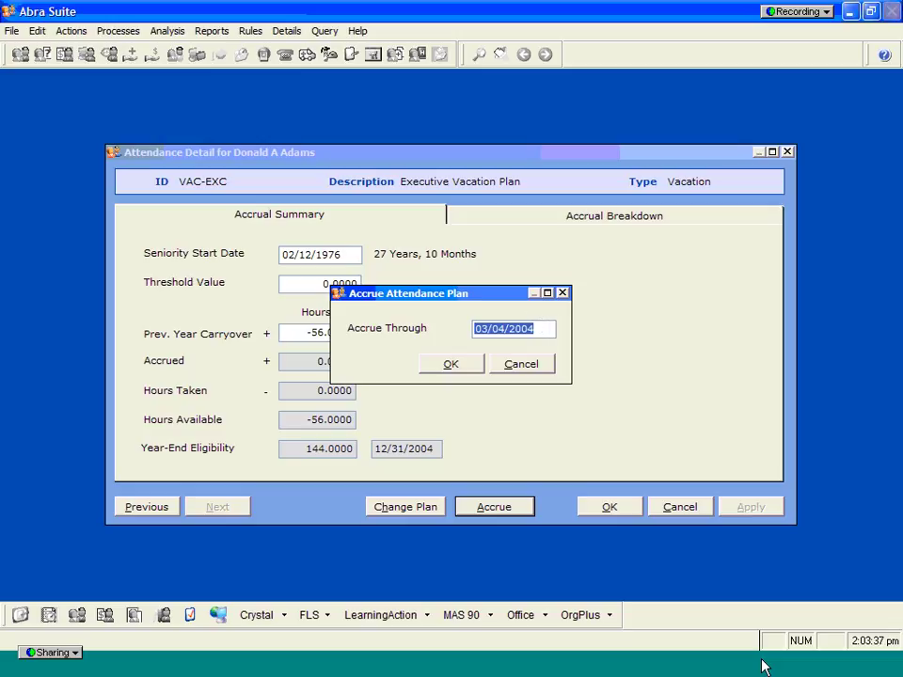
click(532, 371)
click(553, 218)
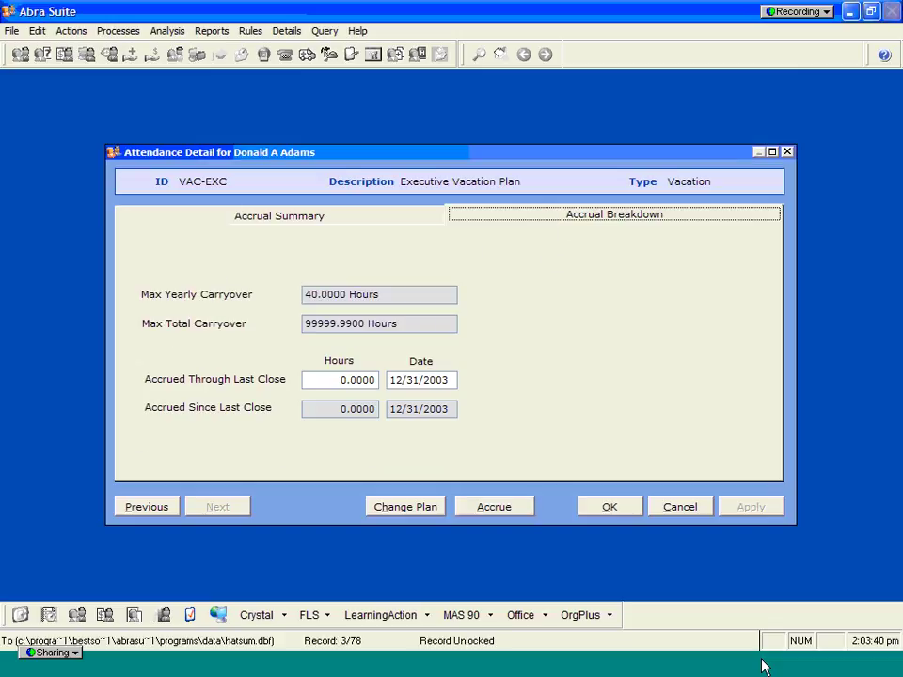
click(679, 506)
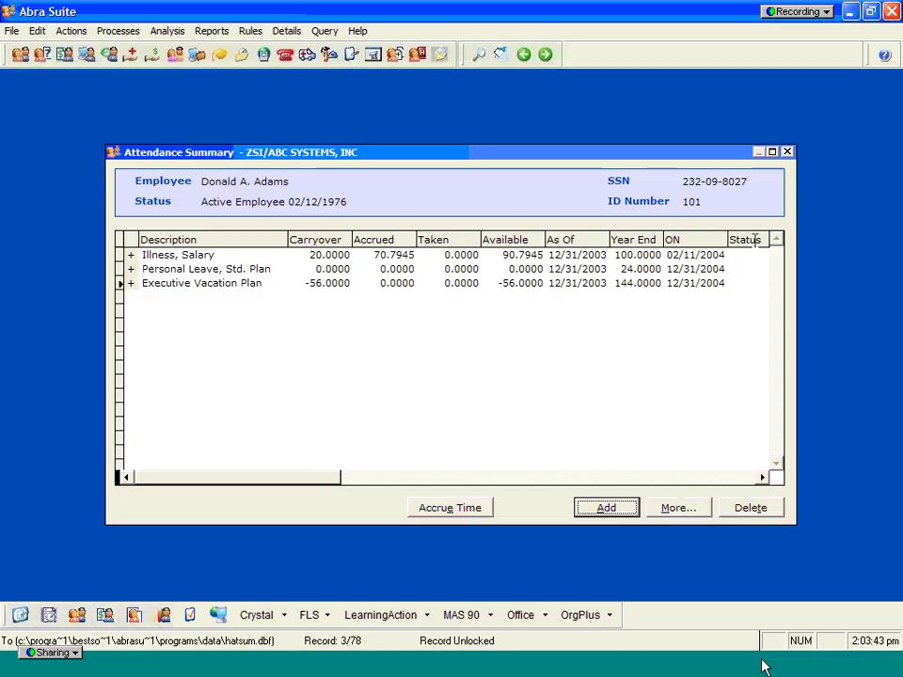
key(Escape)
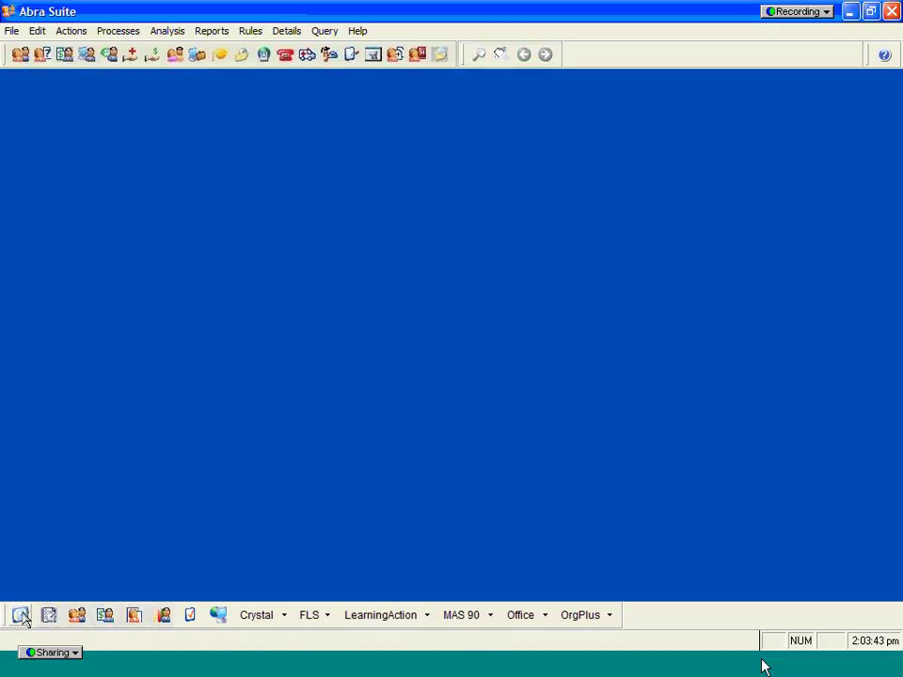
Step: Start a new leave of absence record for the same employee and check its employee status options
click(21, 616)
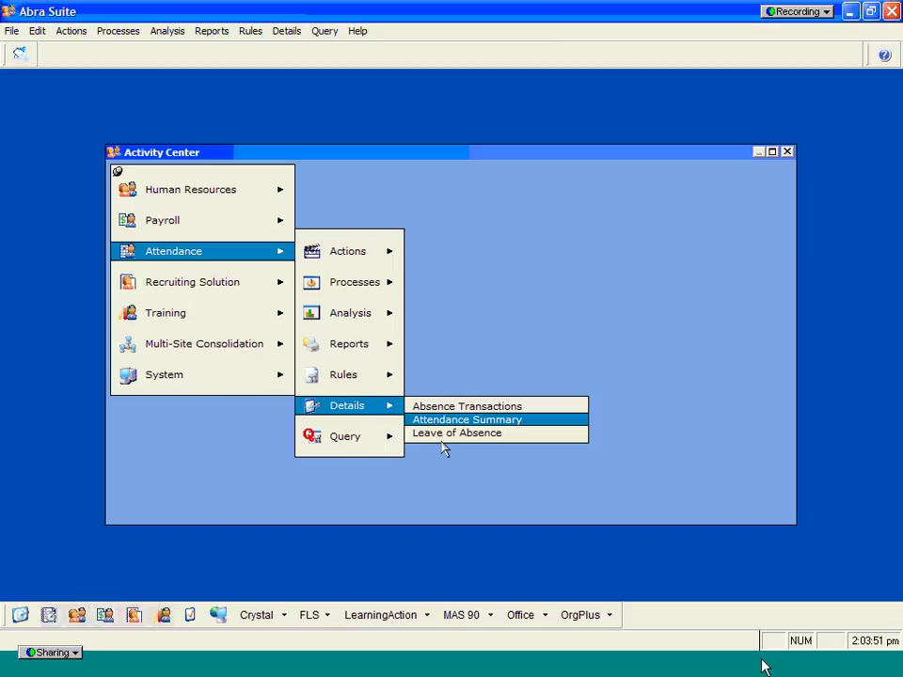
click(442, 435)
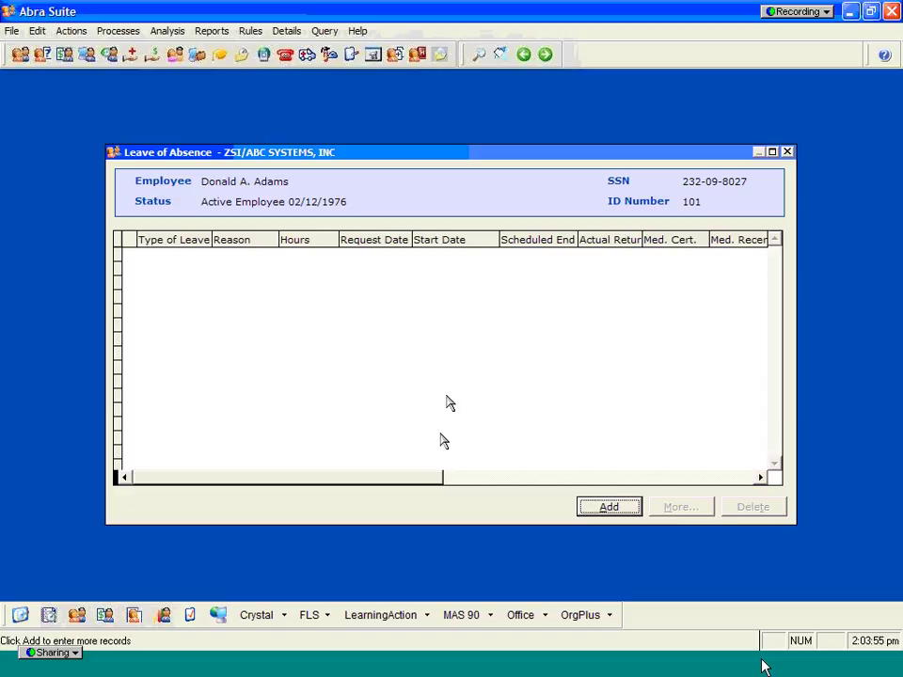
click(607, 508)
click(398, 264)
click(400, 267)
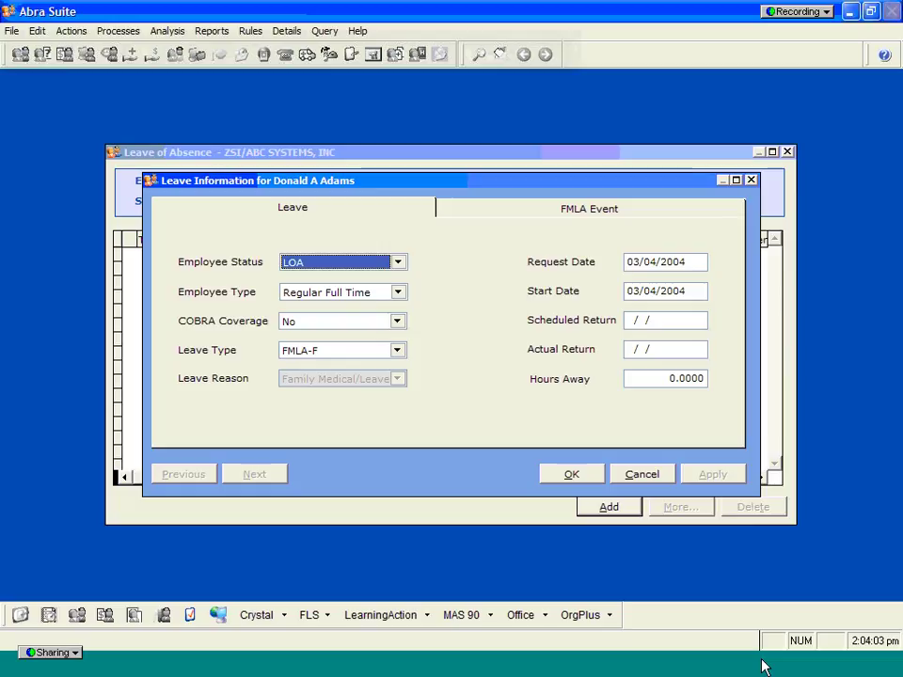
Step: Examine the FMLA event fields of the new leave record, discard it without saving and return to the Activity Center
click(516, 209)
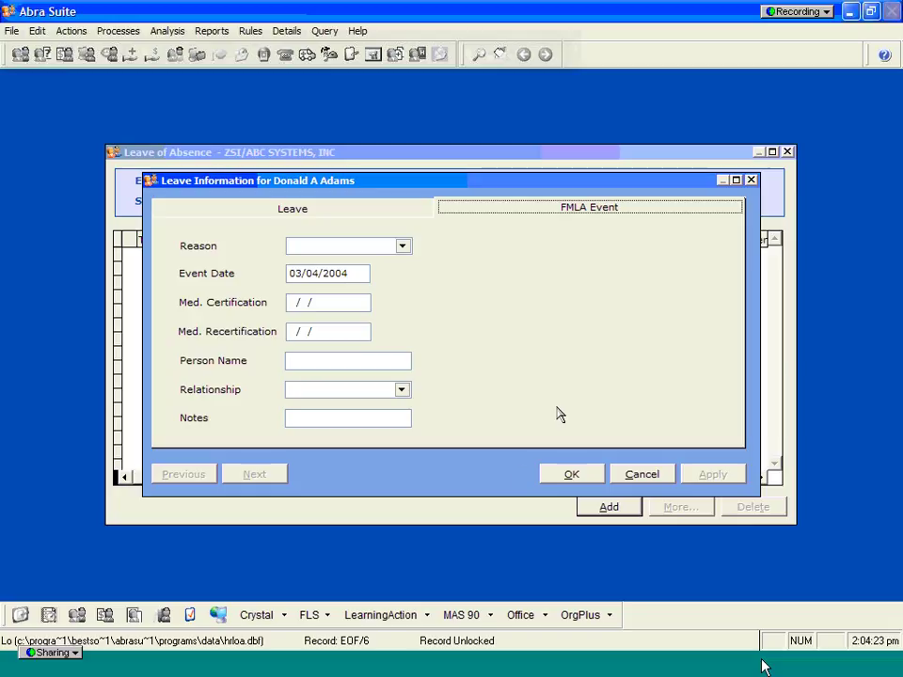
click(643, 475)
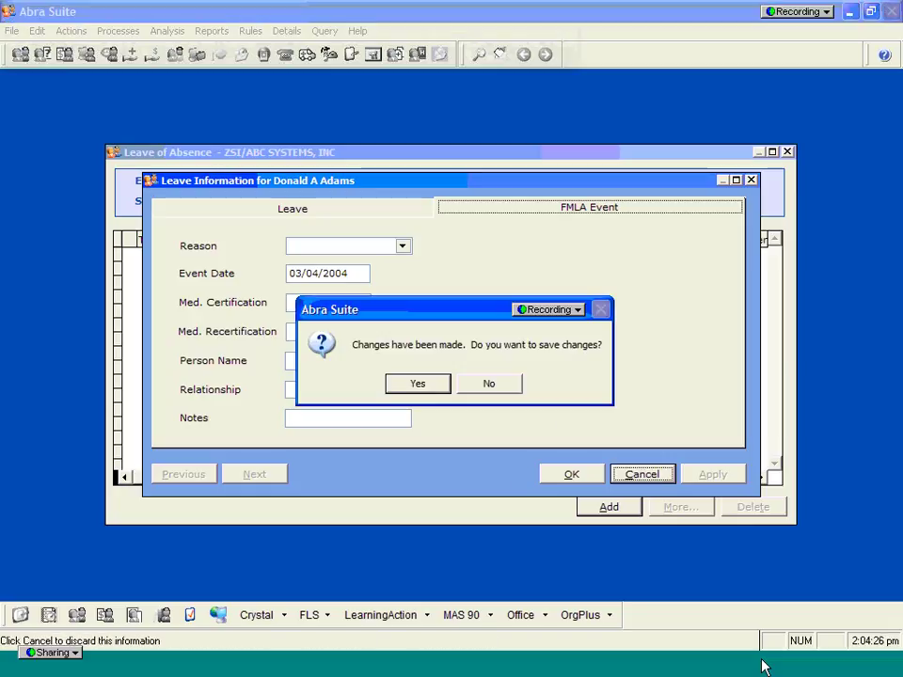
click(505, 391)
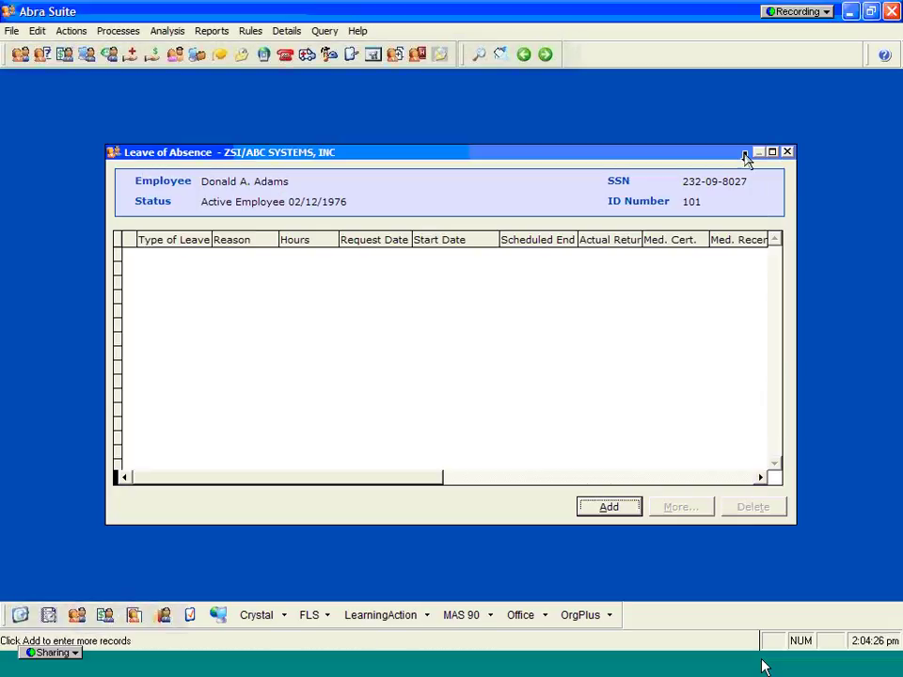
click(789, 151)
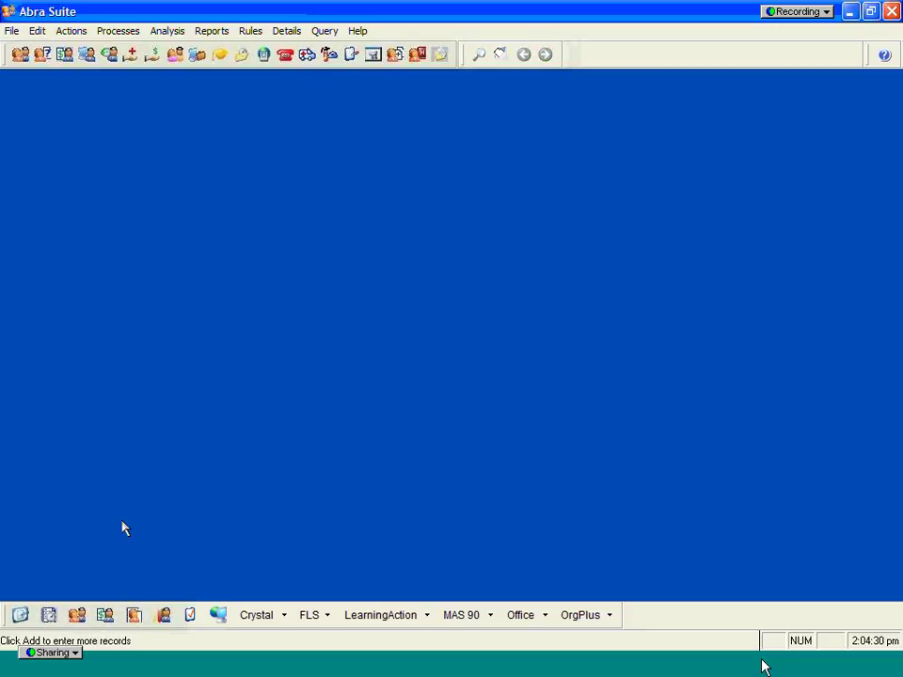
click(20, 615)
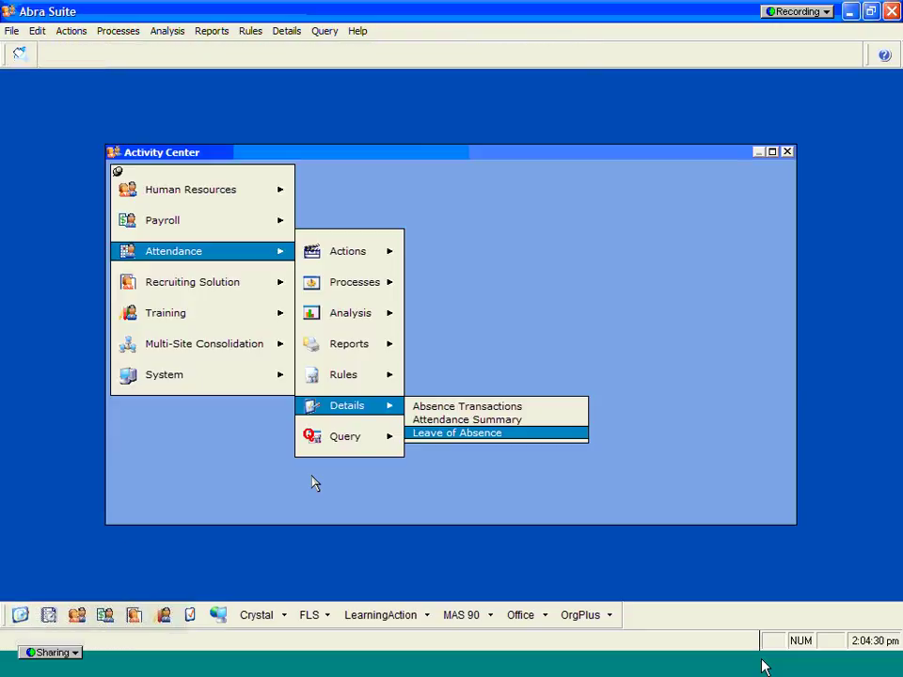
Step: Review the employee's absence transactions, checking the details of the newest one and the oldest entries, and close the list without changes
click(444, 408)
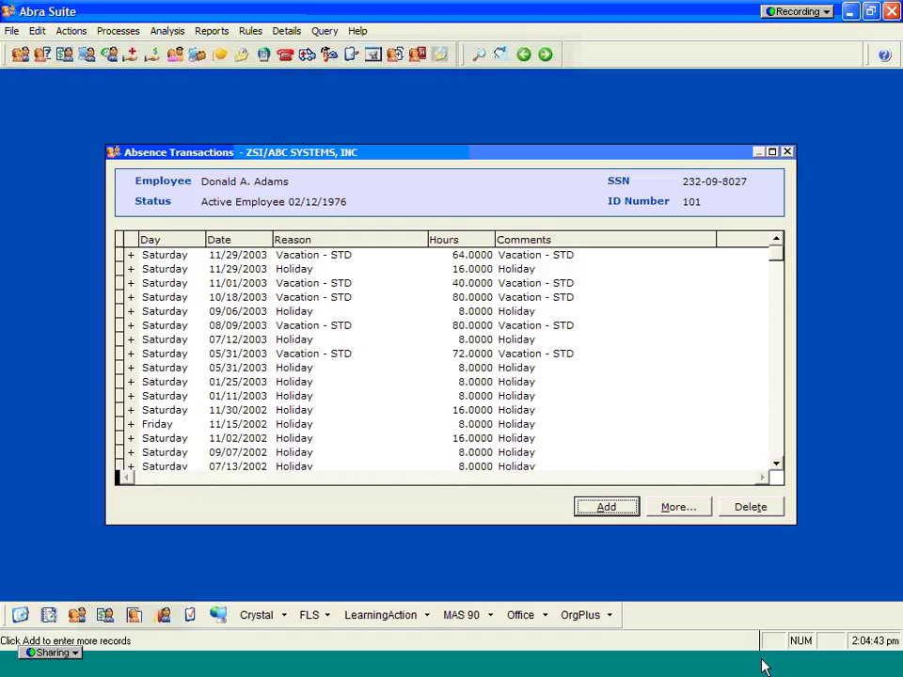
click(671, 507)
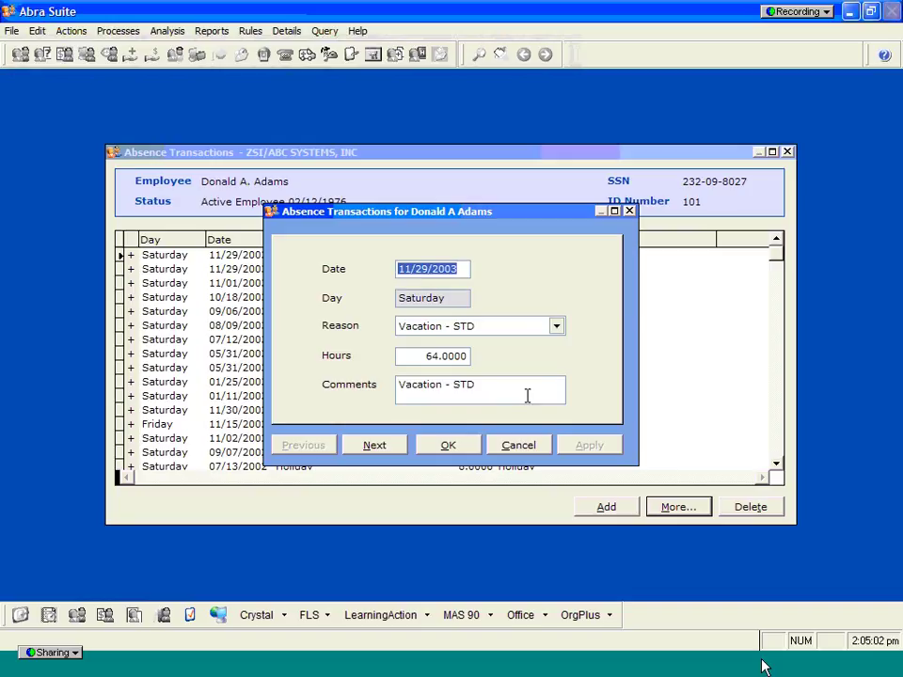
click(518, 445)
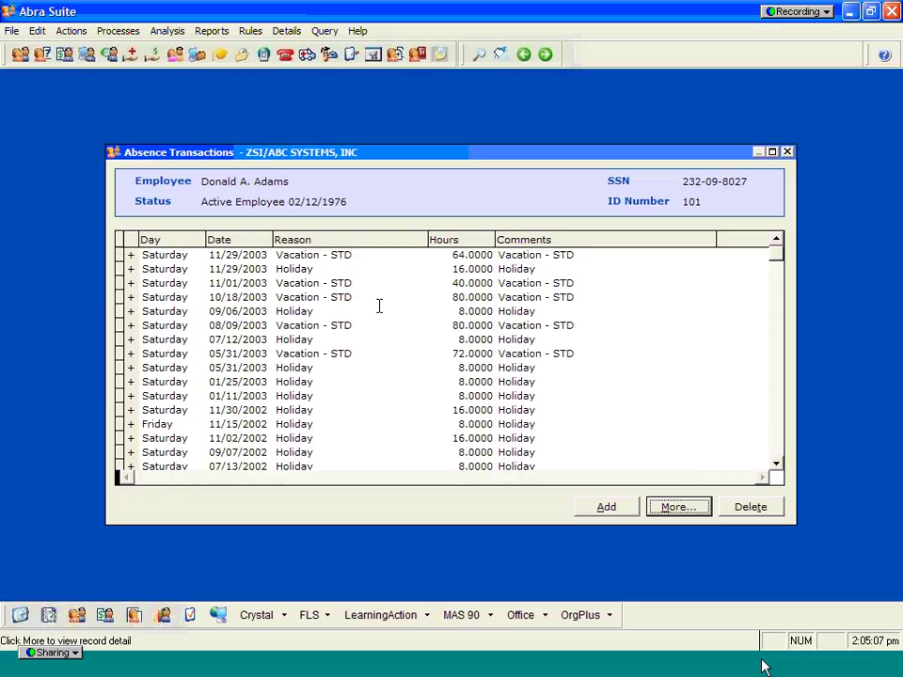
click(778, 467)
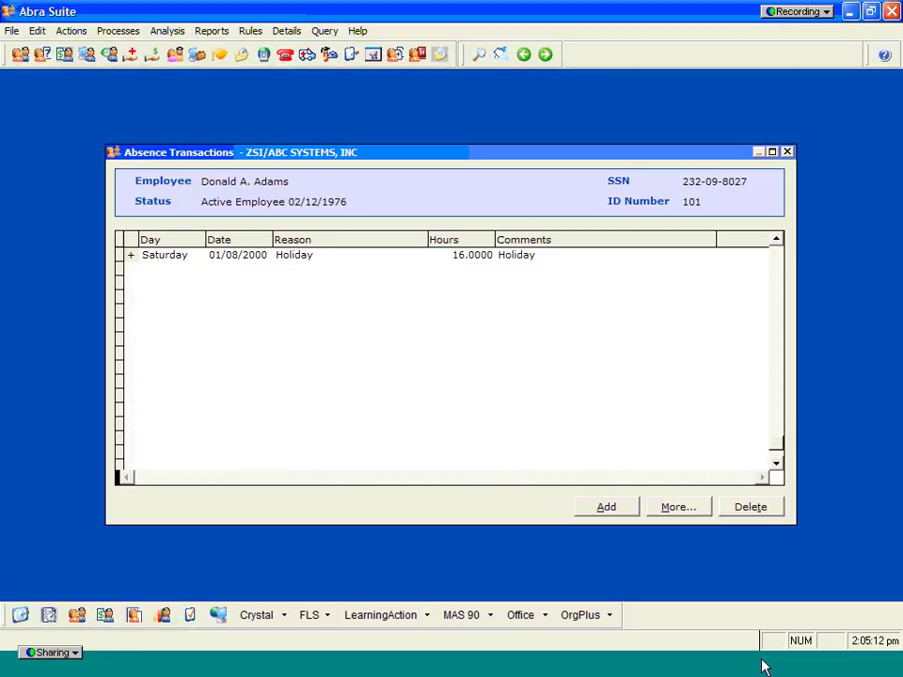
click(788, 153)
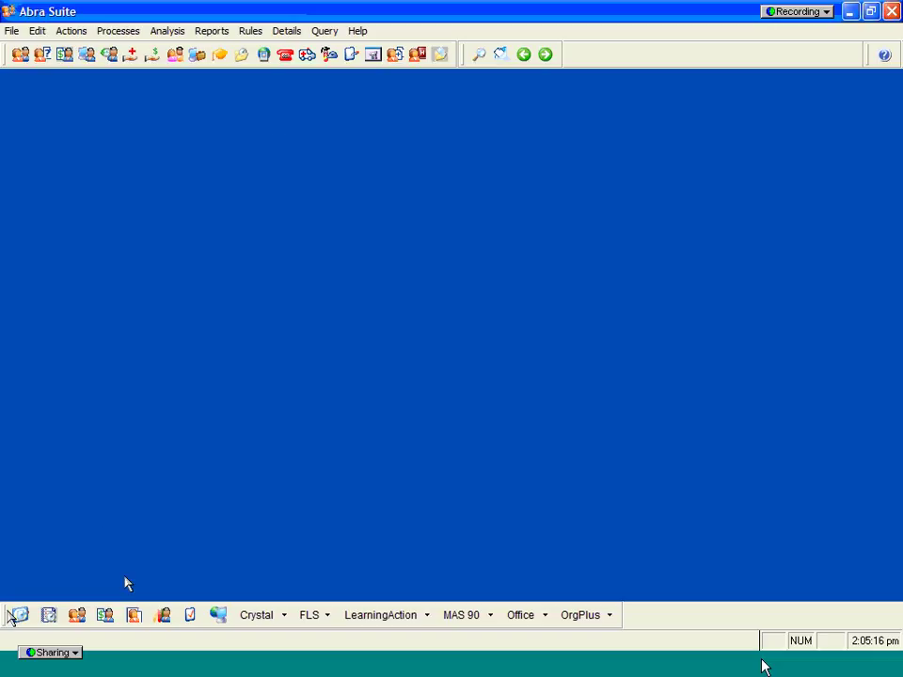
Step: Look through the available attendance reports, including Absence Percentages by Reason and Absence Points, and close the list without running any
click(19, 613)
mouse_move(351, 349)
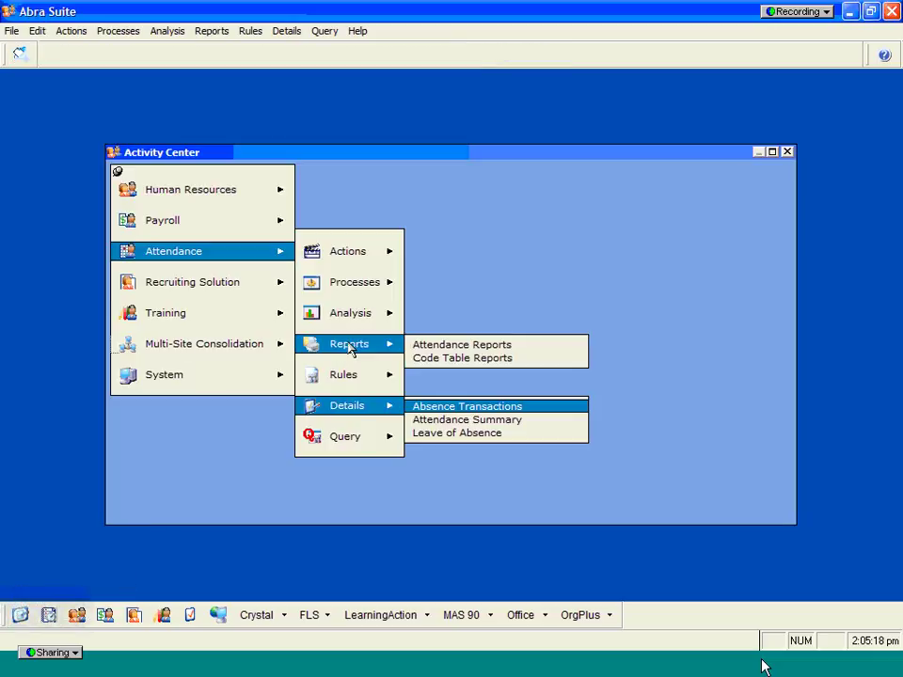
click(429, 348)
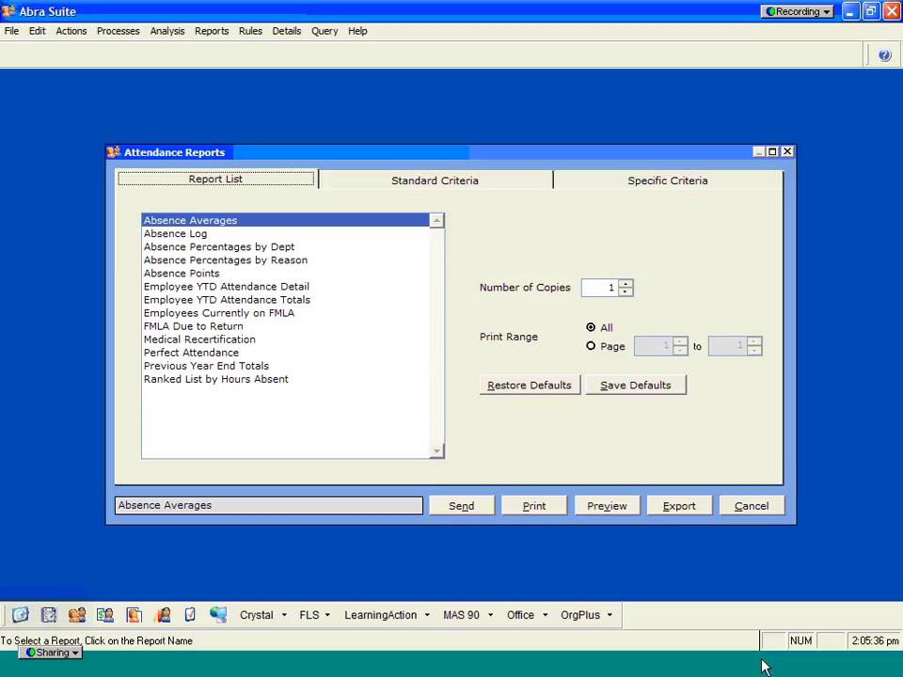
click(297, 262)
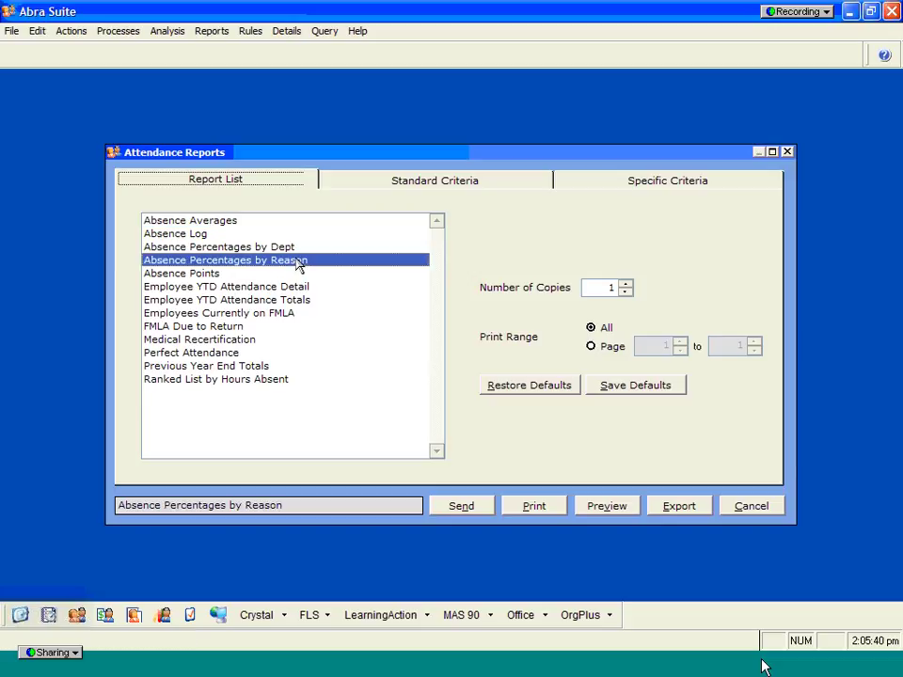
click(188, 274)
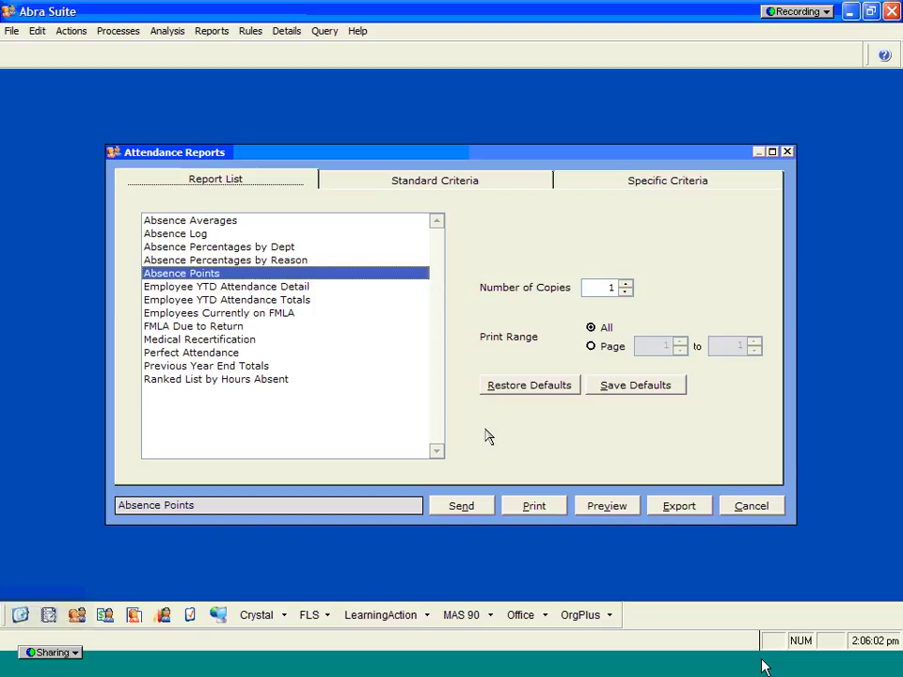
click(769, 508)
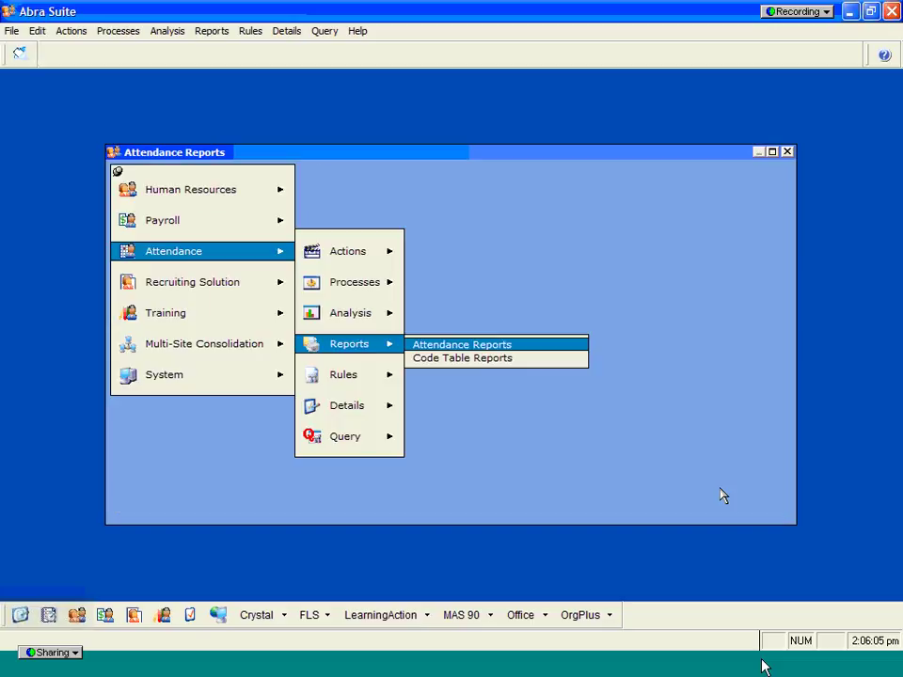